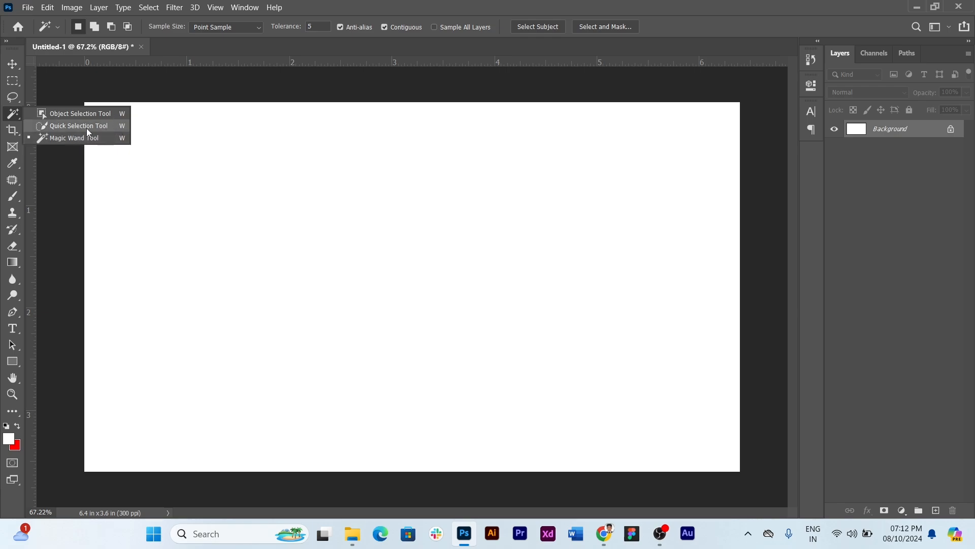
Choose the Quick Selection tool and place the embedded image handsome-bearded-businessman-rubbing-hands-having-deal on the canvas
left_click(84, 128)
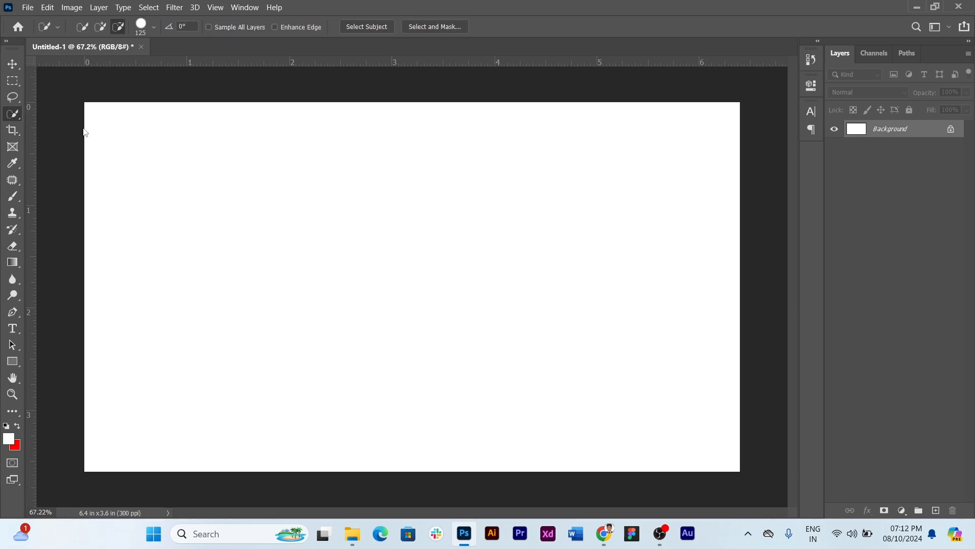
right_click(13, 114)
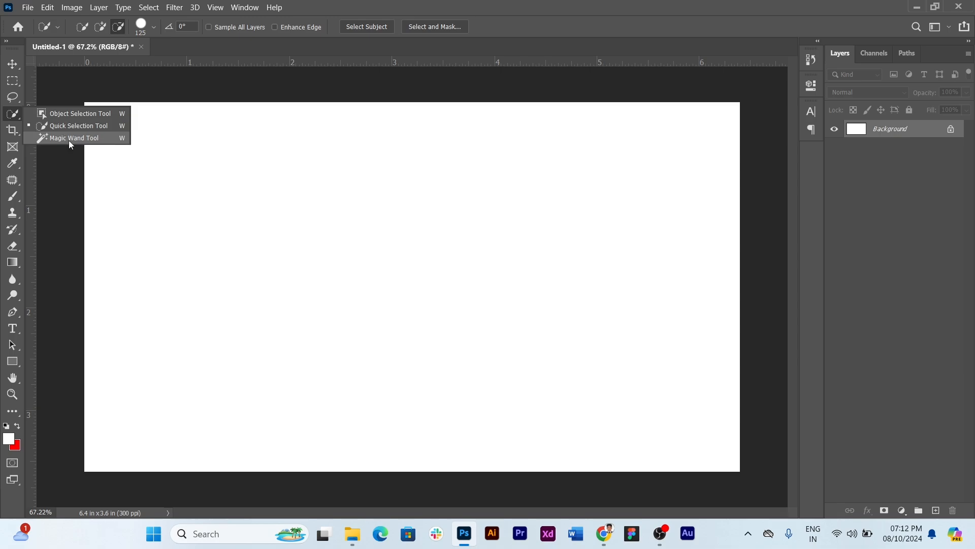
left_click(31, 8)
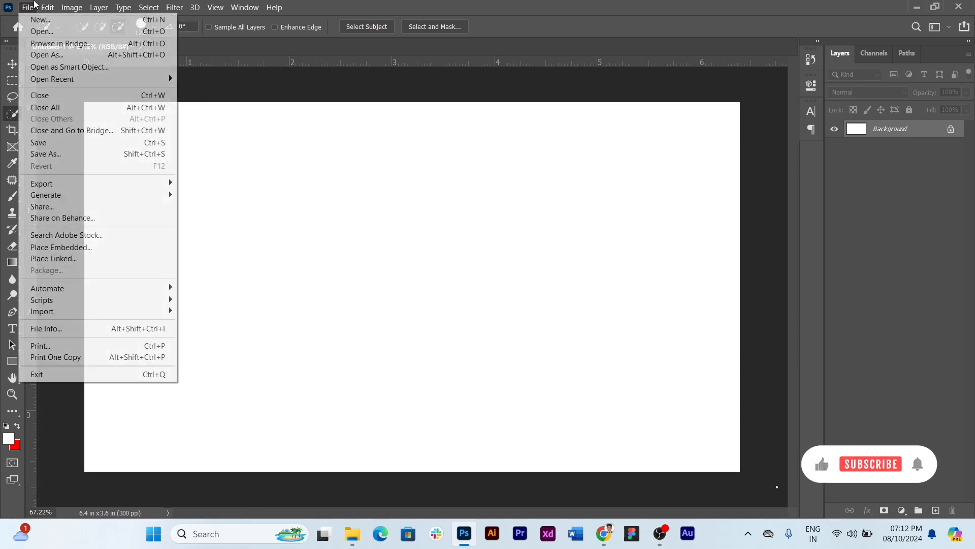
left_click(60, 248)
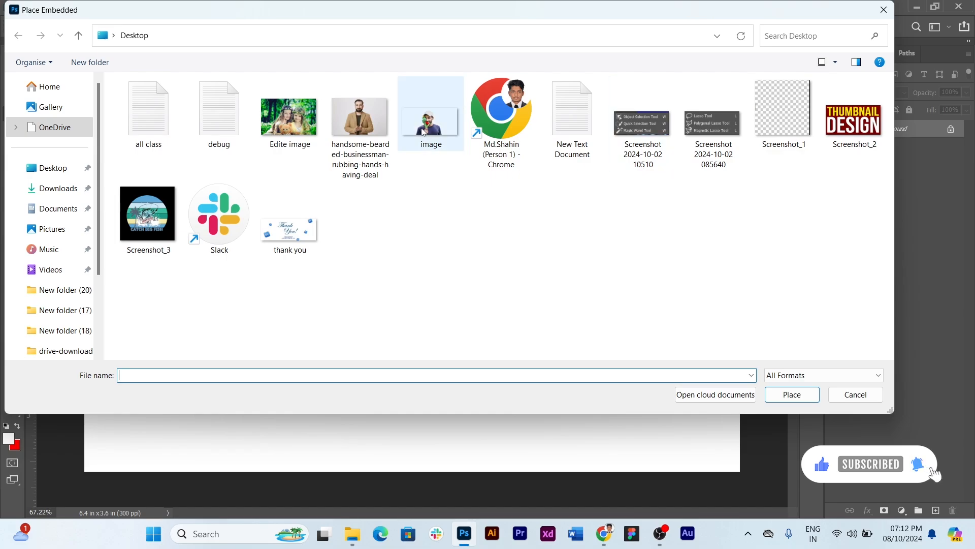
left_click(360, 117)
left_click(792, 394)
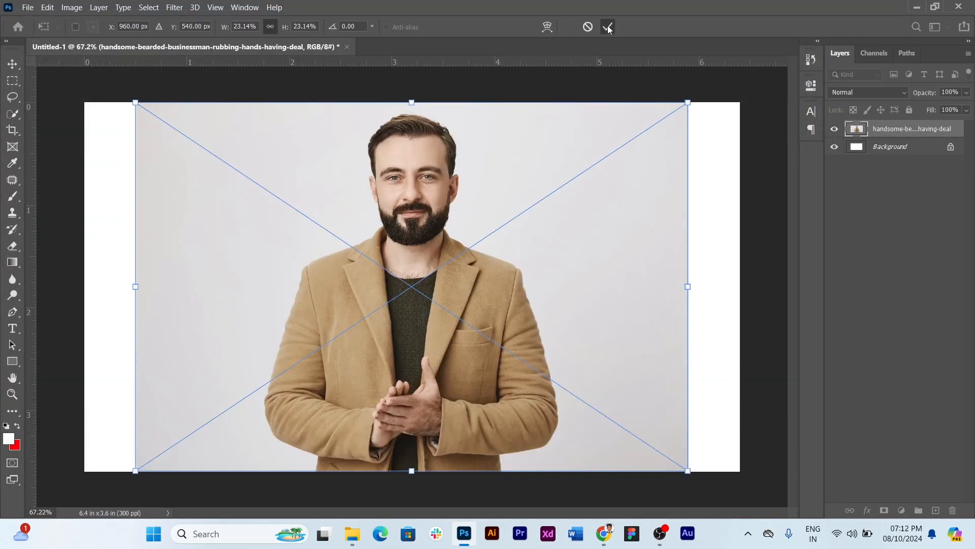
left_click(608, 27)
Select the photo's grey backdrop on both sides of the man with the Quick Selection tool in add mode
key("w")
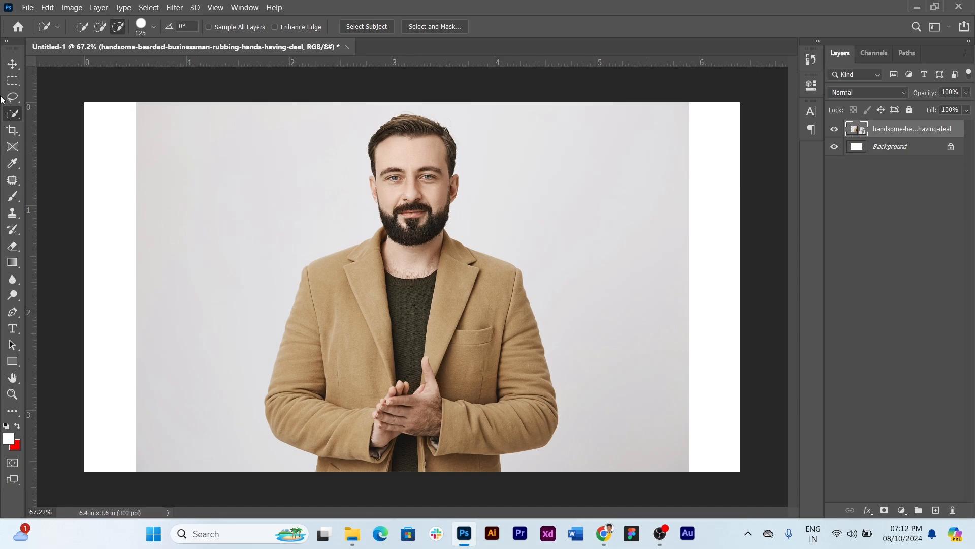
right_click(13, 113)
left_click(69, 127)
left_click(117, 28)
left_click(100, 28)
left_click(212, 205)
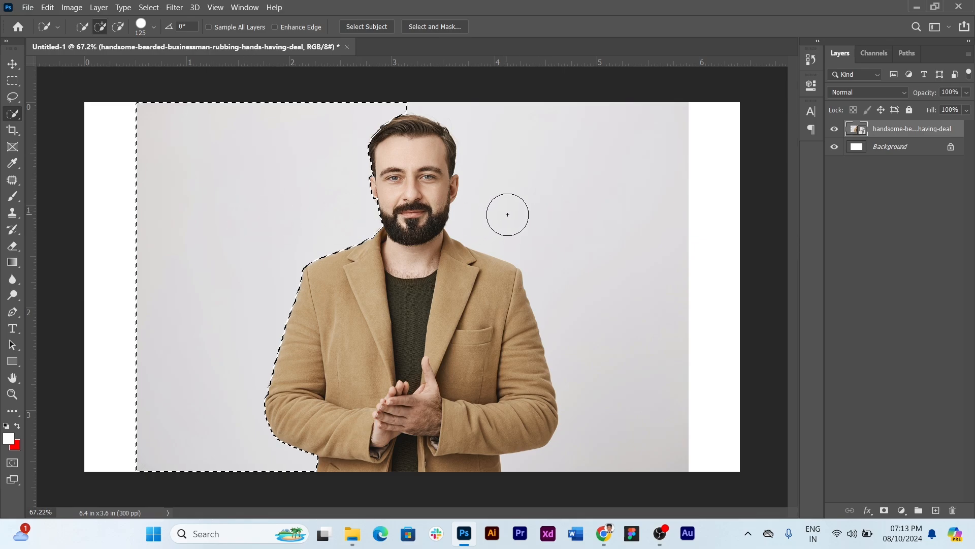
left_click(567, 214)
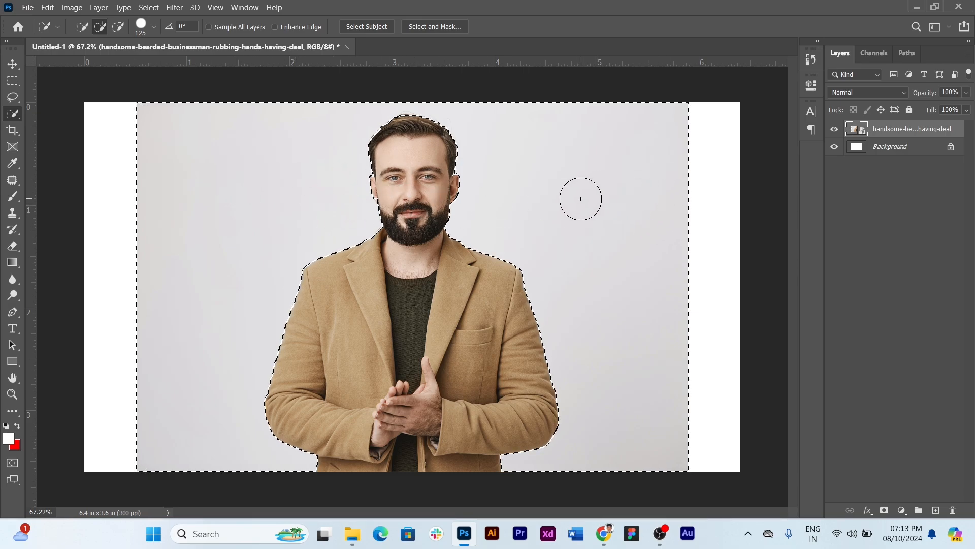
Rasterize the photo layer and delete the selected backdrop, with the white Background layer hidden
key("Delete")
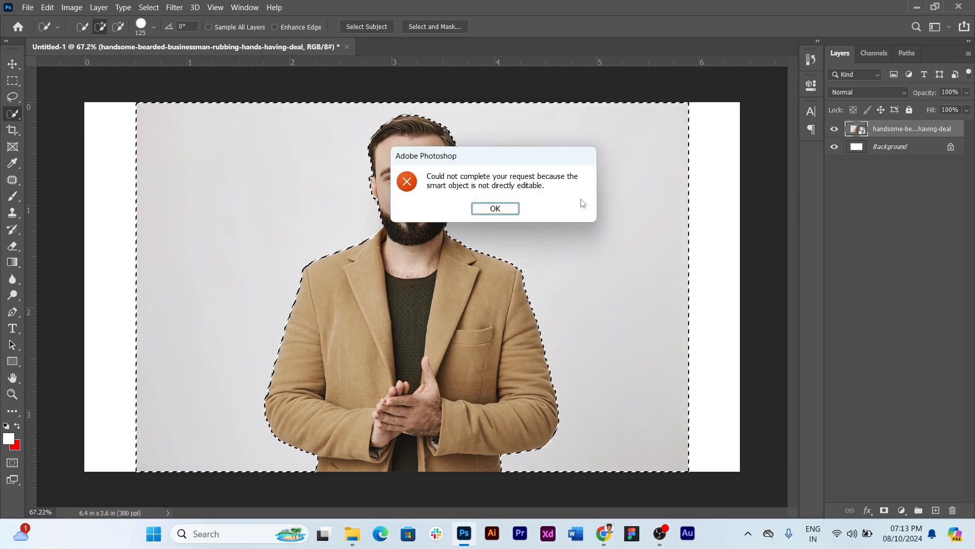
left_click(488, 209)
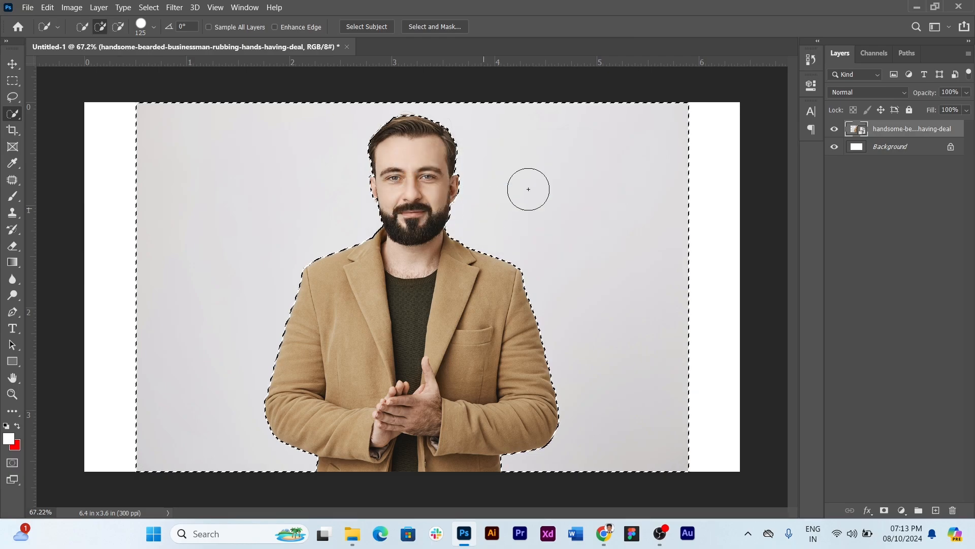
right_click(882, 133)
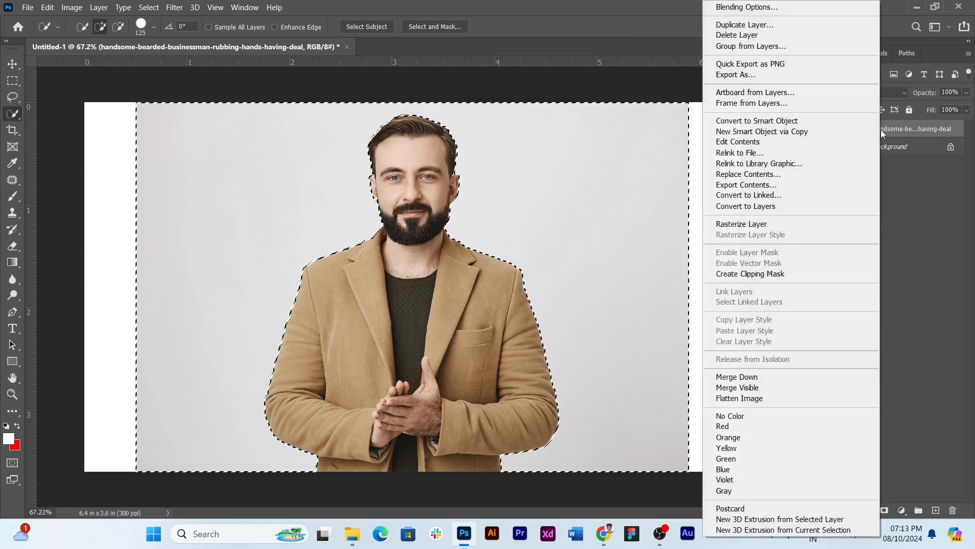
left_click(781, 224)
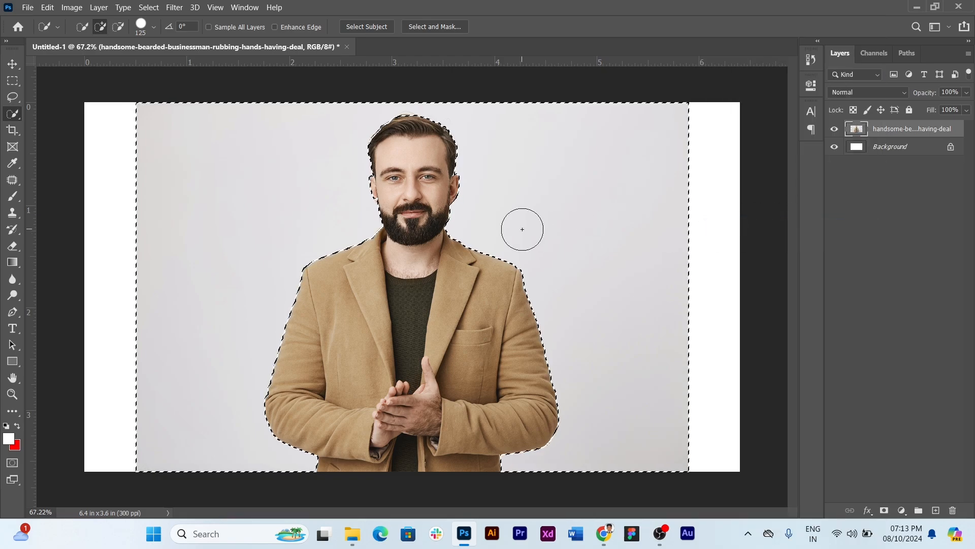
key("Delete")
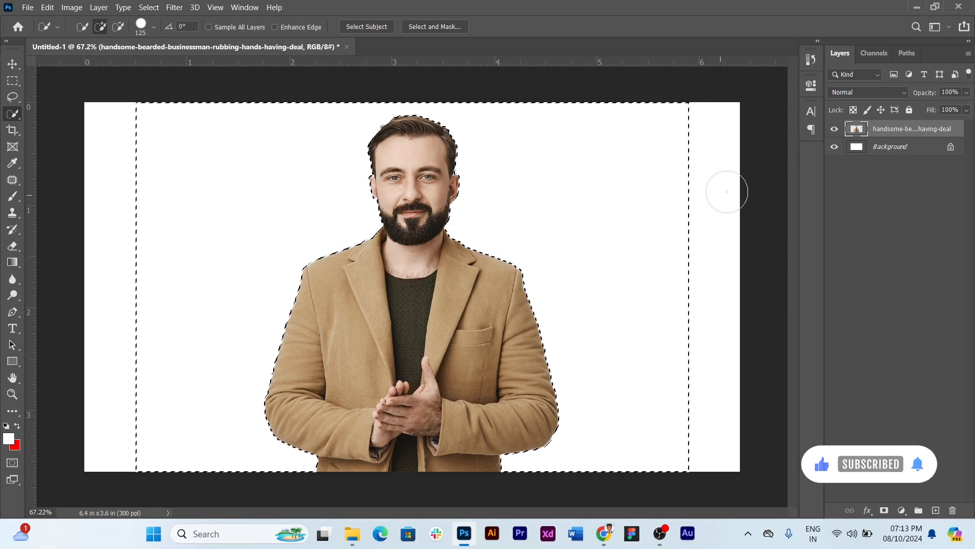
left_click(834, 149)
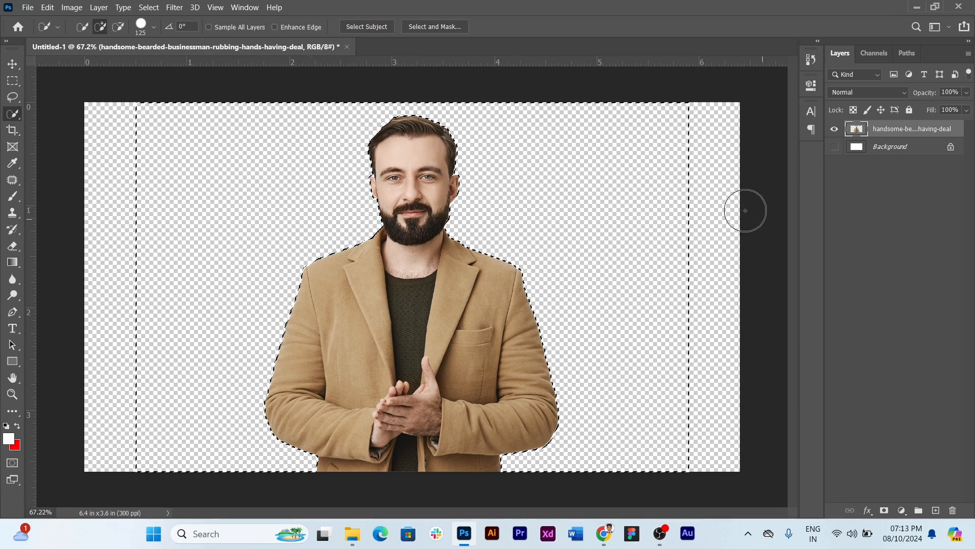
Undo the layer hiding, backdrop deletion and rasterizing, keeping the backdrop on both sides of the man selected
key("ctrl+z")
key("ctrl+z")
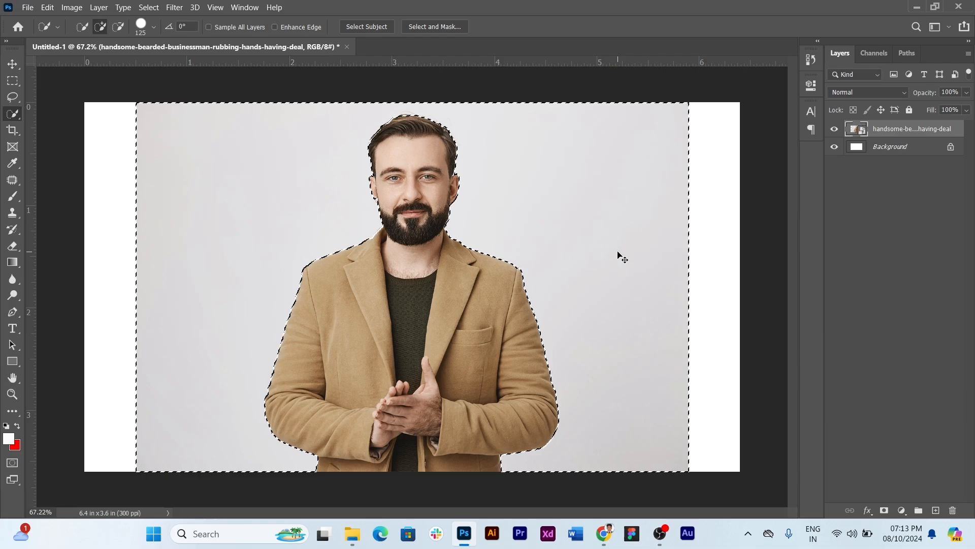
key("ctrl+z")
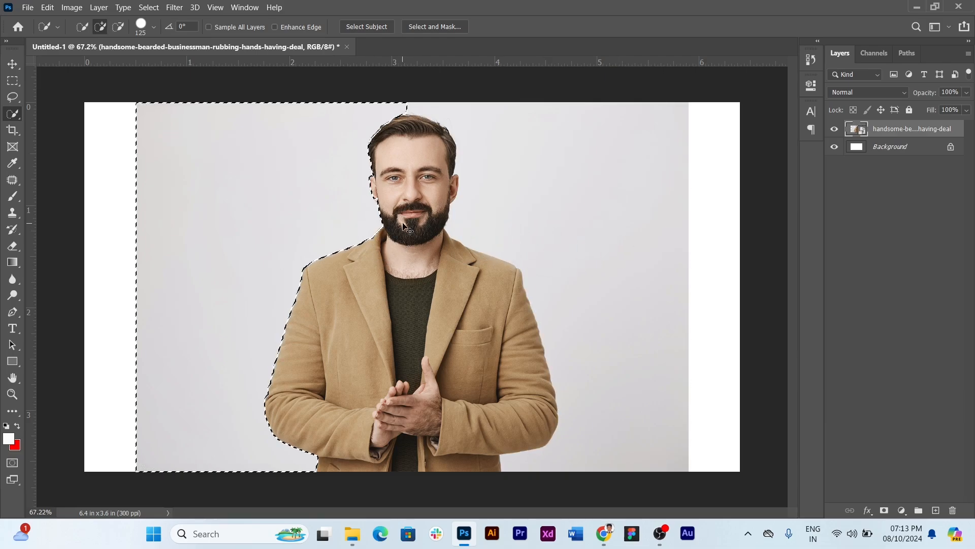
key("ctrl+shift+z")
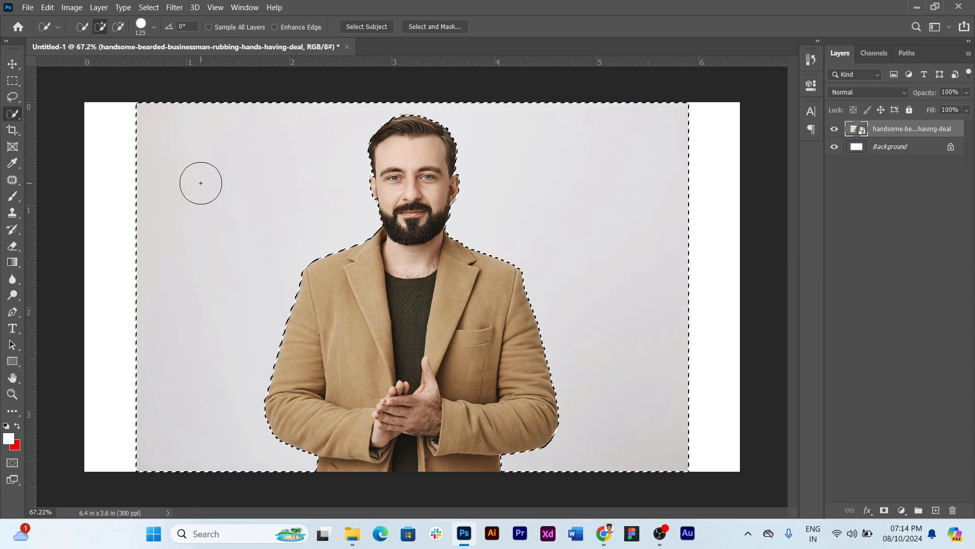
Subtract the backdrop left of the man from the selection with the Quick Selection tool
left_click(117, 28)
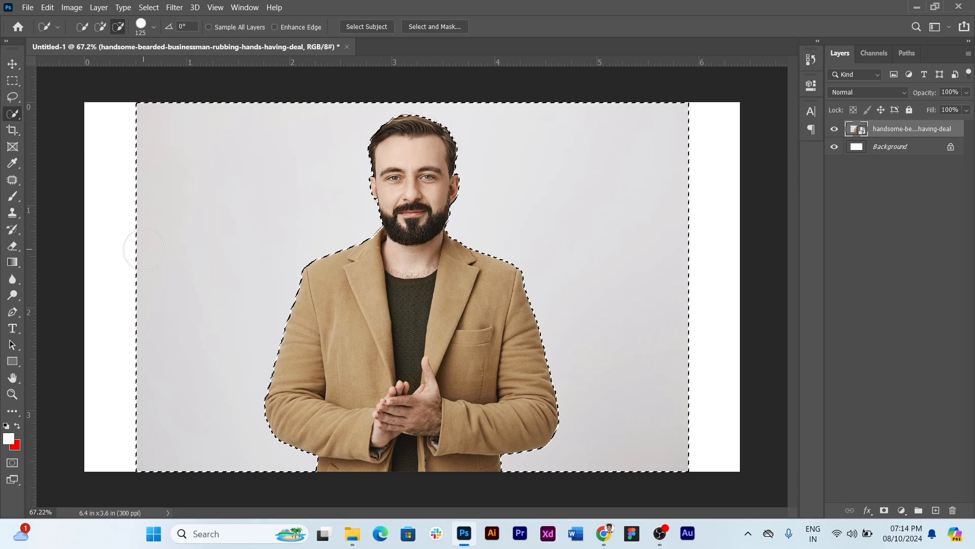
left_click(159, 166)
mouse_move(159, 169)
left_mouse_down()
mouse_move(157, 125)
mouse_move(170, 157)
mouse_move(142, 135)
mouse_move(136, 325)
mouse_move(154, 399)
mouse_move(172, 392)
mouse_move(220, 190)
mouse_move(214, 253)
mouse_move(327, 248)
mouse_move(287, 282)
mouse_move(346, 172)
left_mouse_up()
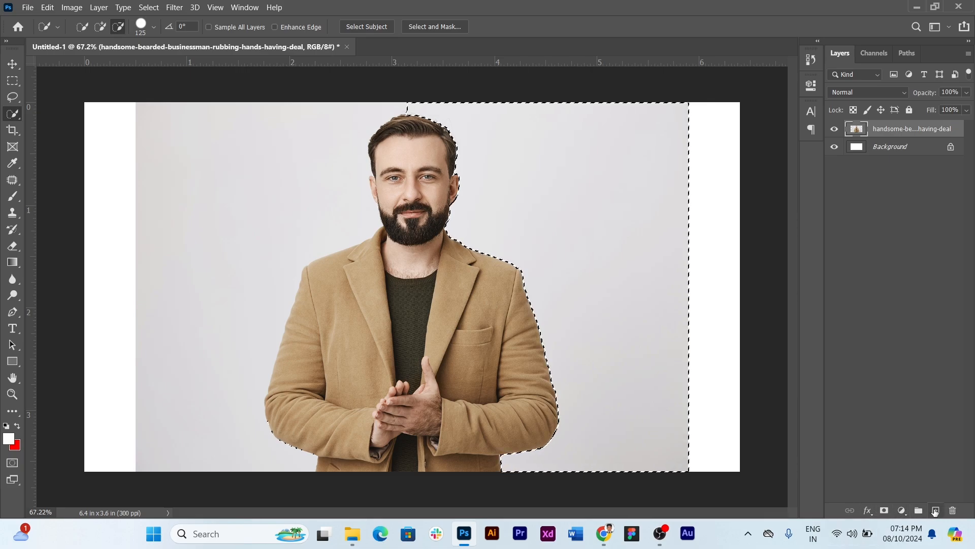
Fill the selected backdrop right of the man with the red background colour on a new layer and deselect
left_click(935, 510)
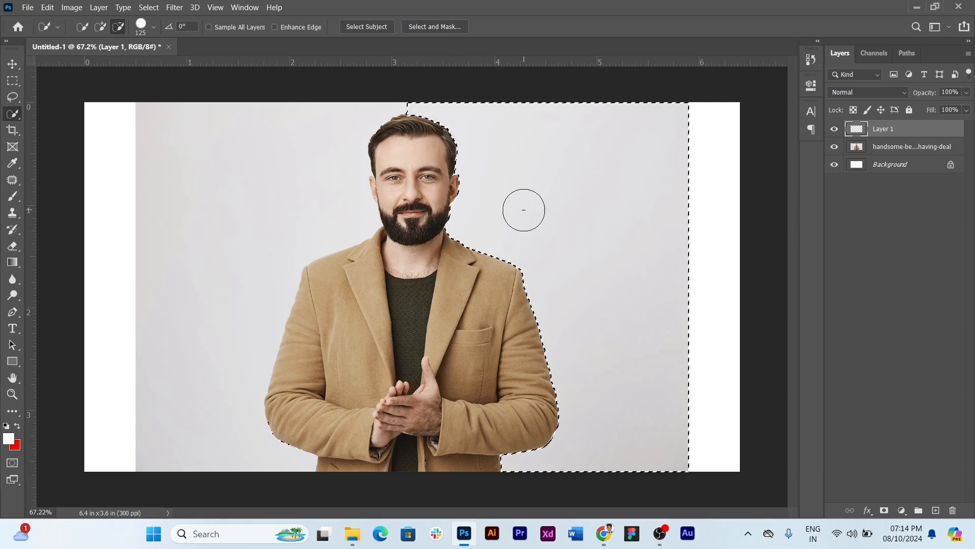
key("ctrl+BackSpace")
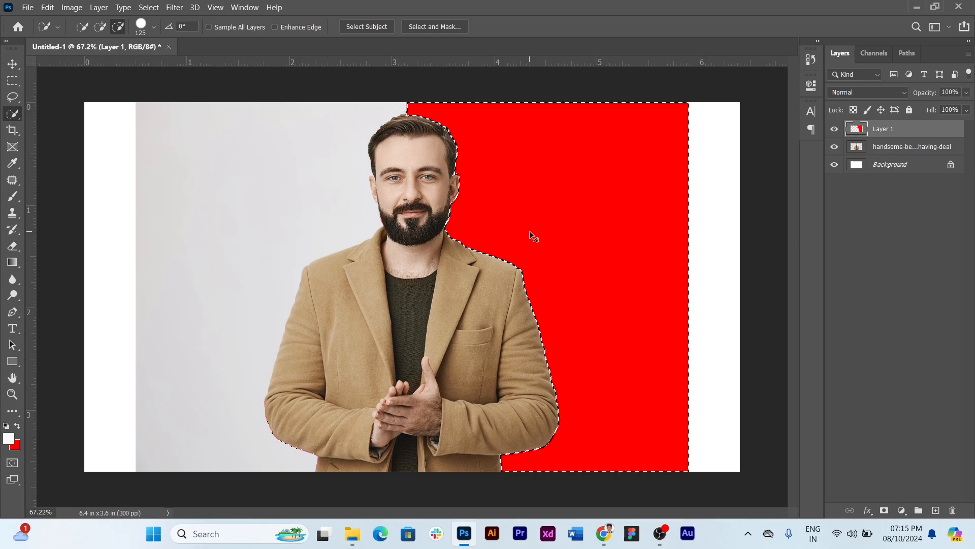
left_click(148, 8)
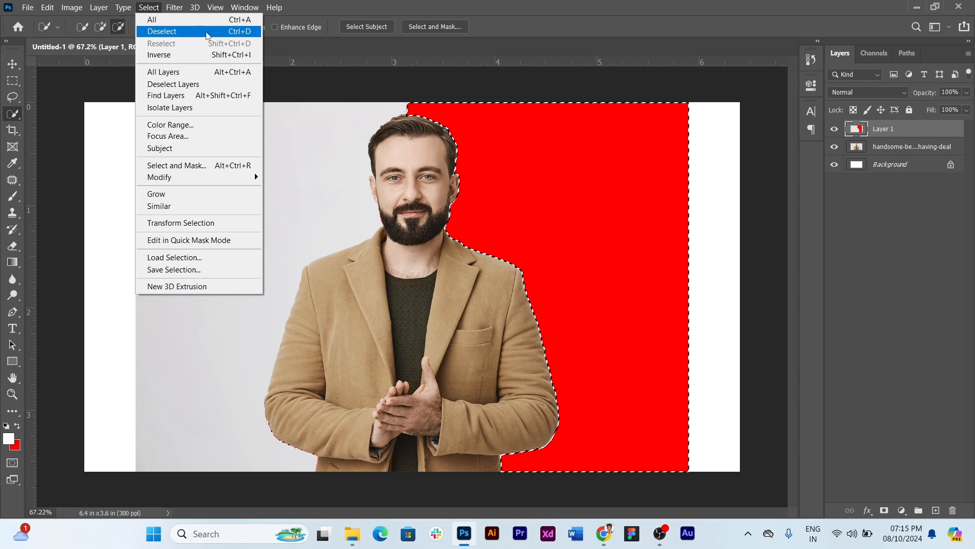
left_click(233, 32)
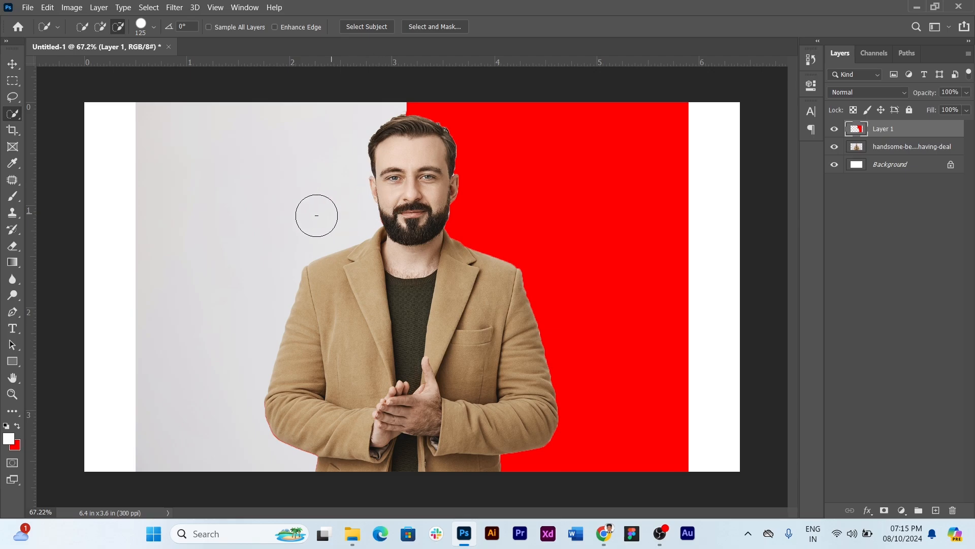
Undo the red fill, the new layer and the subtraction back to the full backdrop selection
key("ctrl+z")
key("ctrl+z")
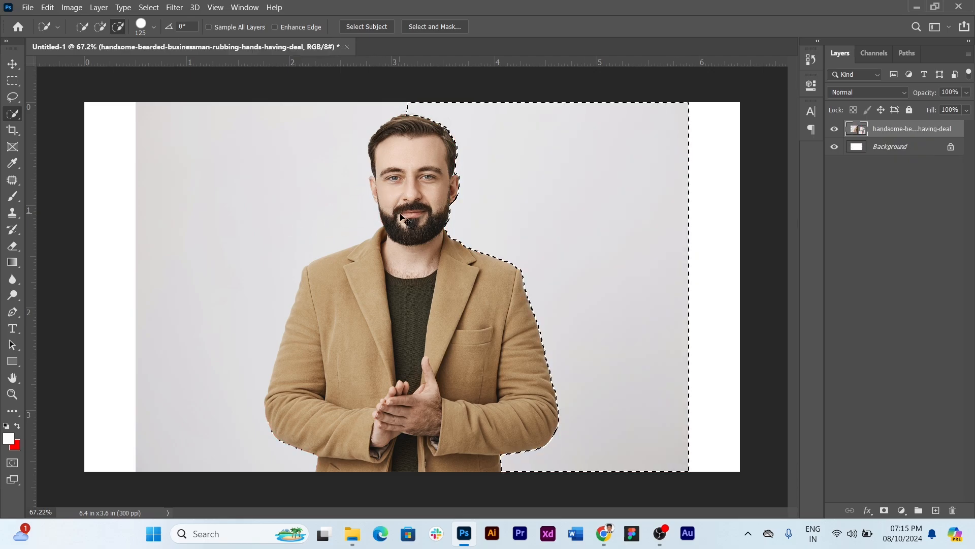
key("ctrl+z")
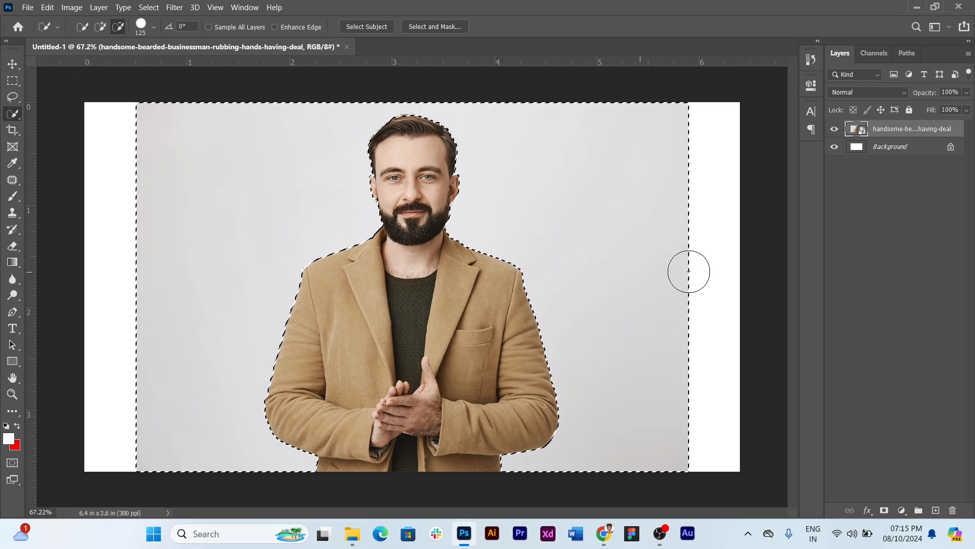
Rasterize the photo layer, then delete the selected backdrop around the man and clear the selection
right_click(890, 129)
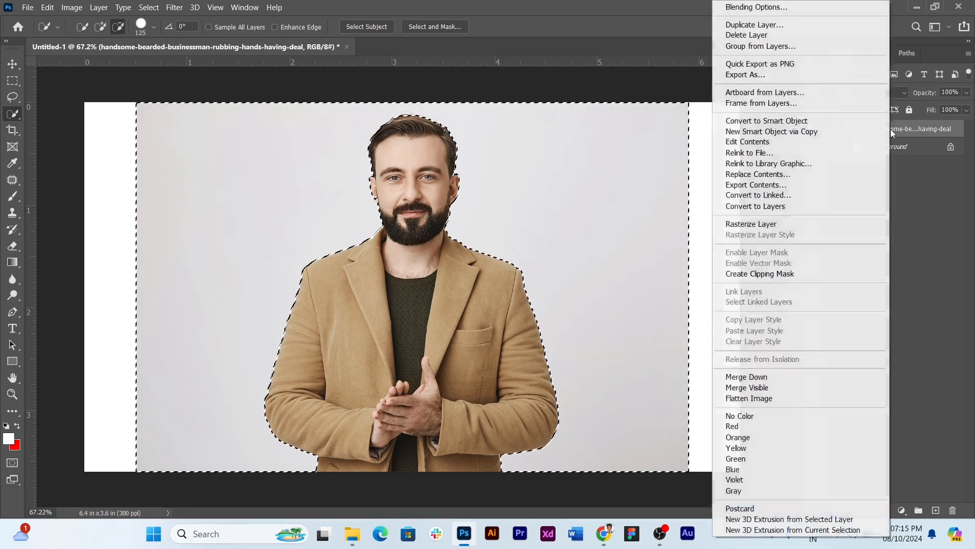
left_click(786, 223)
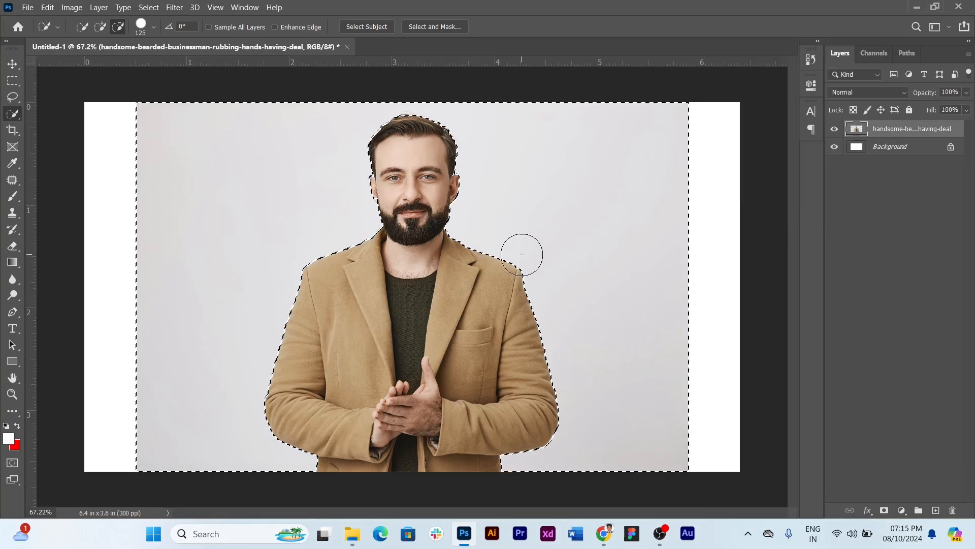
key("Delete")
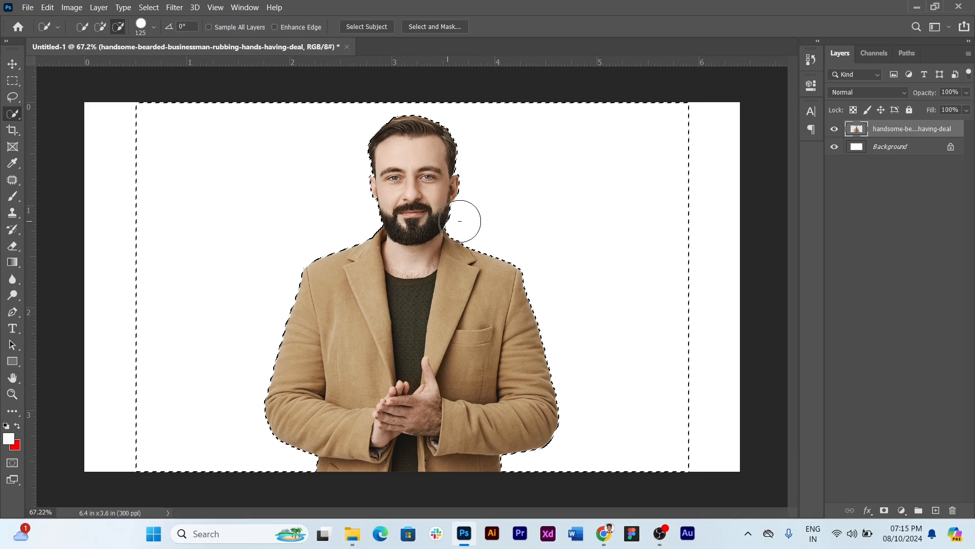
key("ctrl+d")
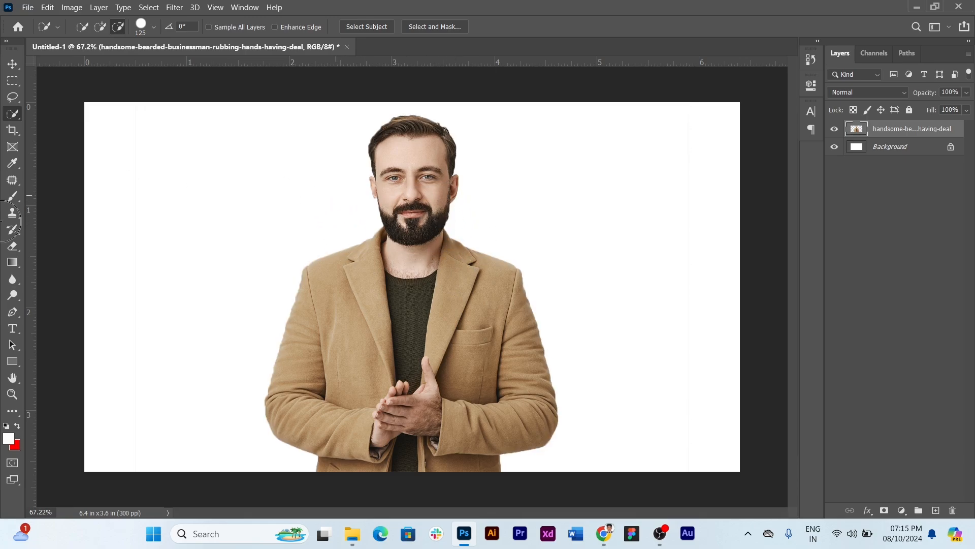
Draw a rectangle shape of about 1962 by 1110 px covering the whole canvas
left_click(12, 361)
right_click(15, 363)
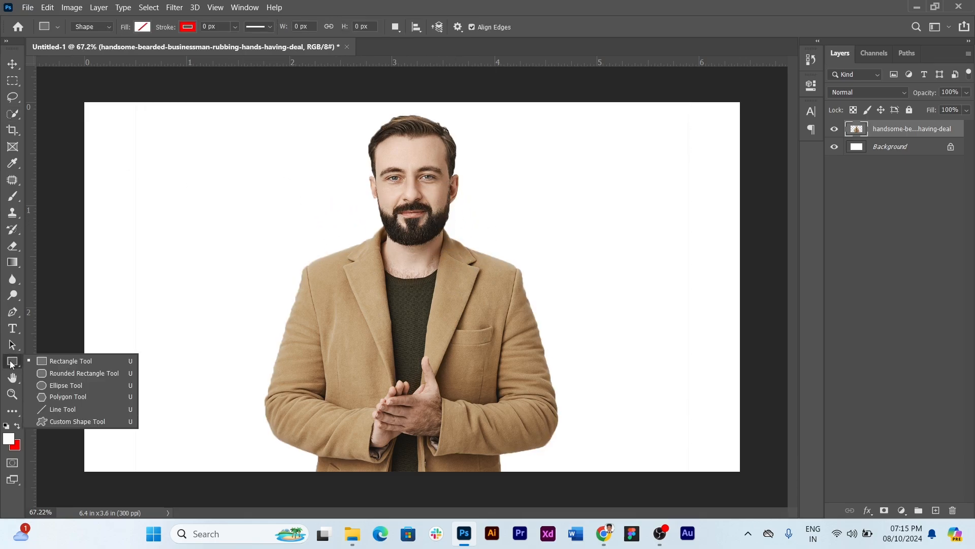
left_click(62, 364)
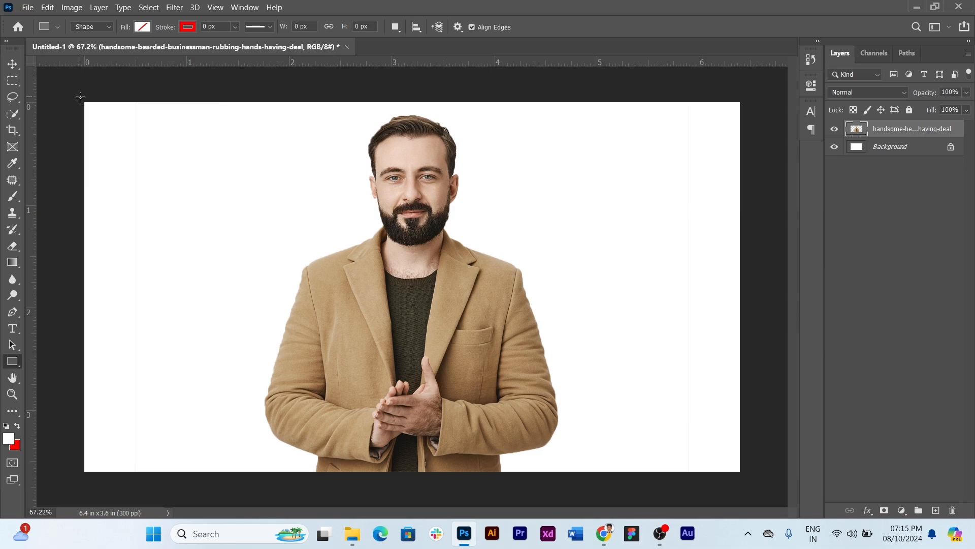
left_click_drag(80, 99, 749, 478)
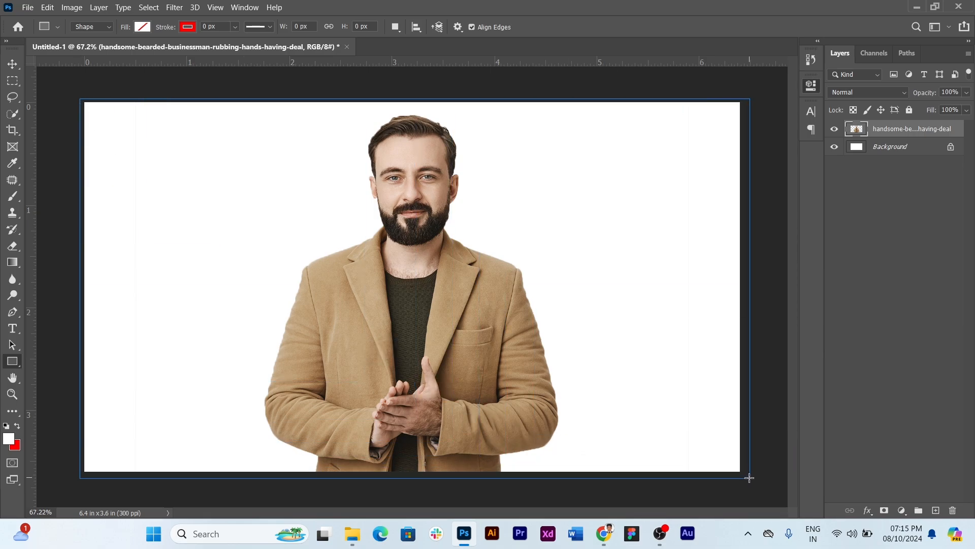
Fill the canvas-sized rectangle with a light green picked as a custom colour and close its properties
left_click(632, 161)
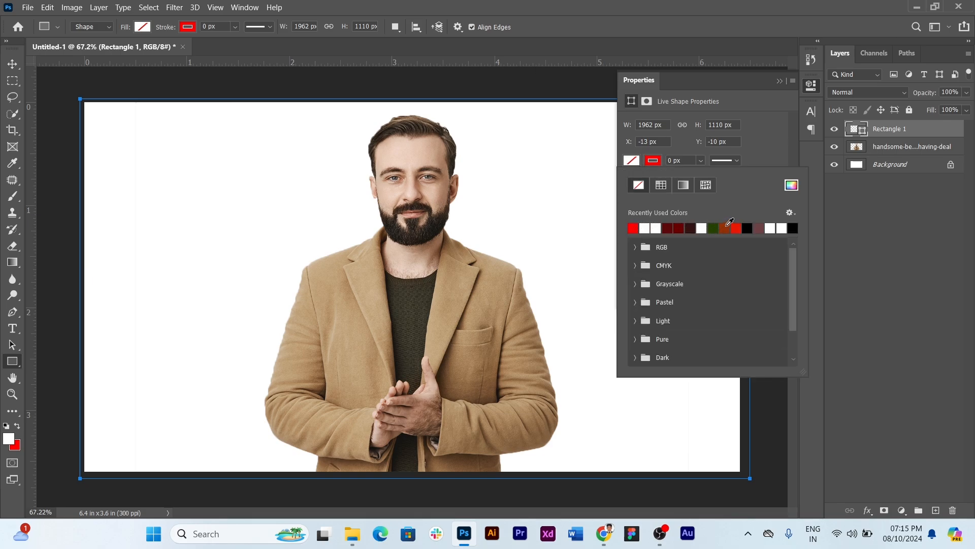
left_click(790, 185)
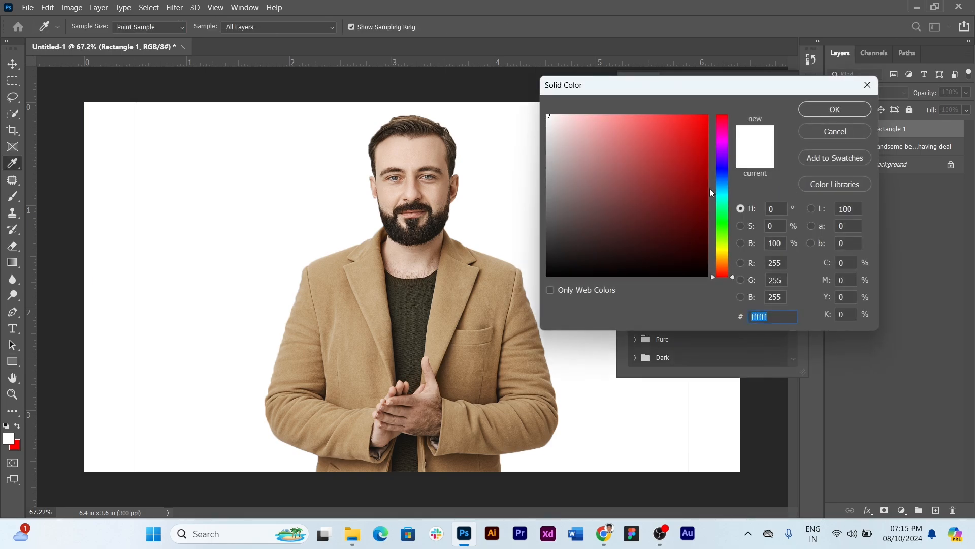
left_click_drag(711, 192, 725, 224)
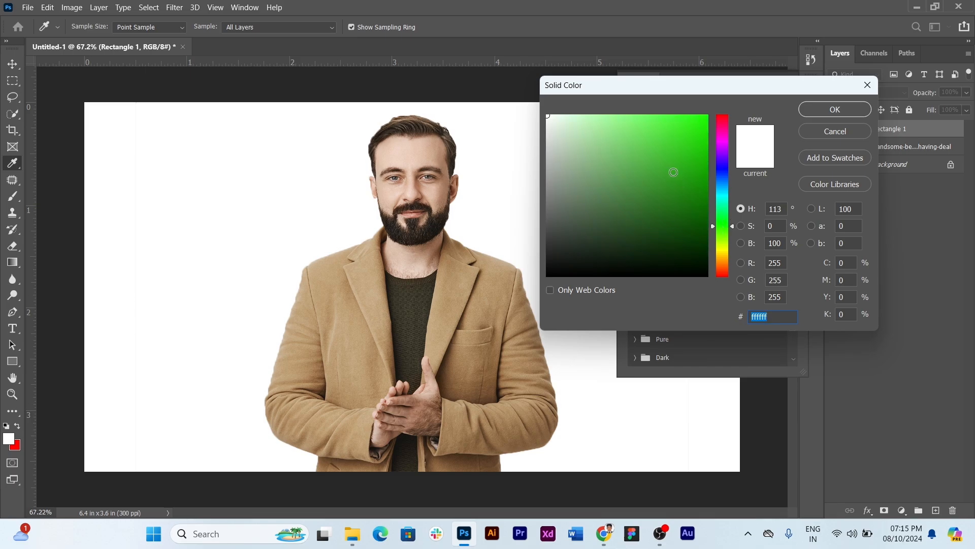
left_click_drag(620, 124, 634, 110)
left_click(820, 110)
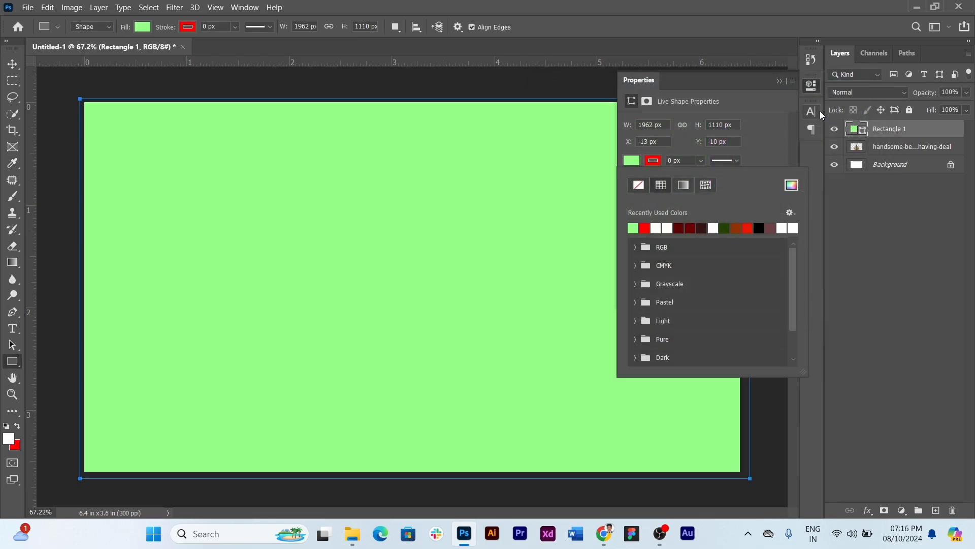
left_click(779, 80)
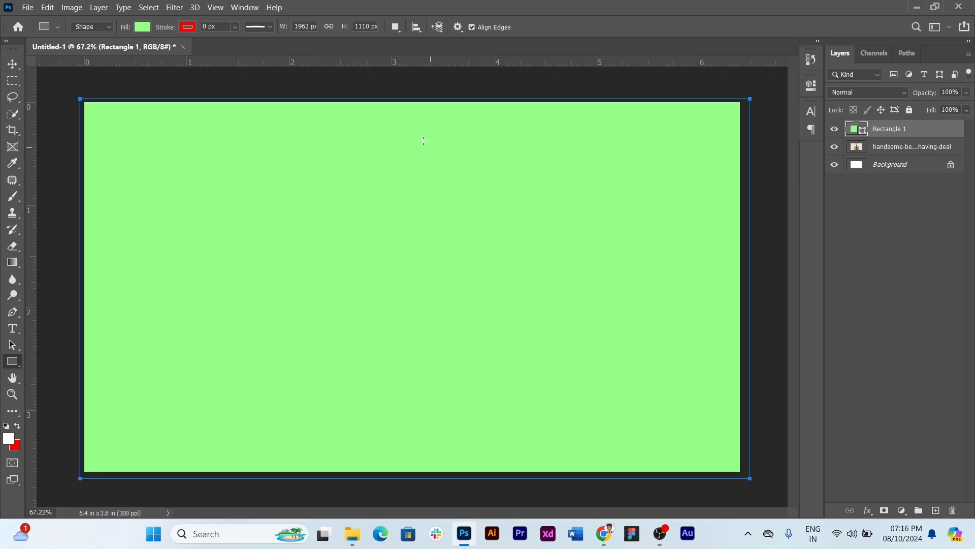
Move the green rectangle's layer below the photo layer so it sits behind the man
left_click(13, 63)
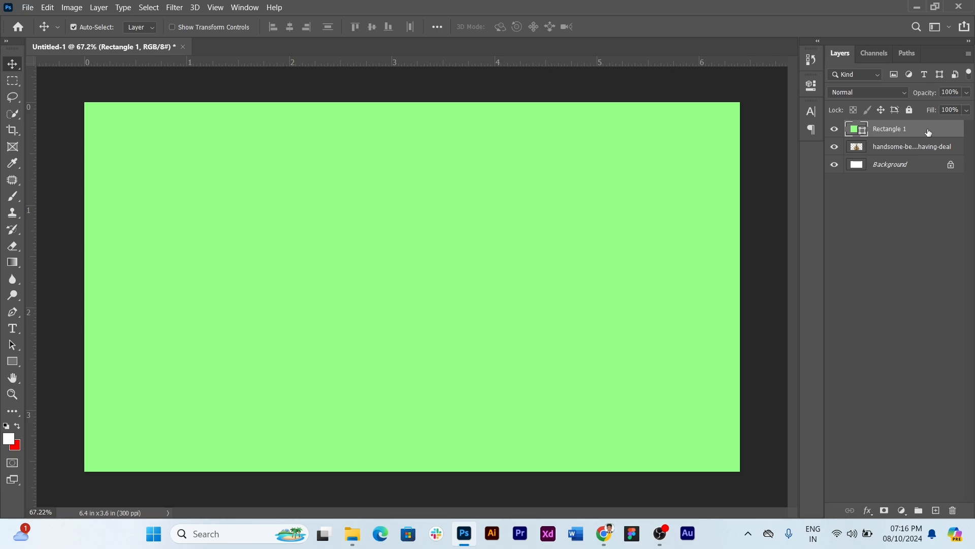
left_click_drag(928, 132, 926, 155)
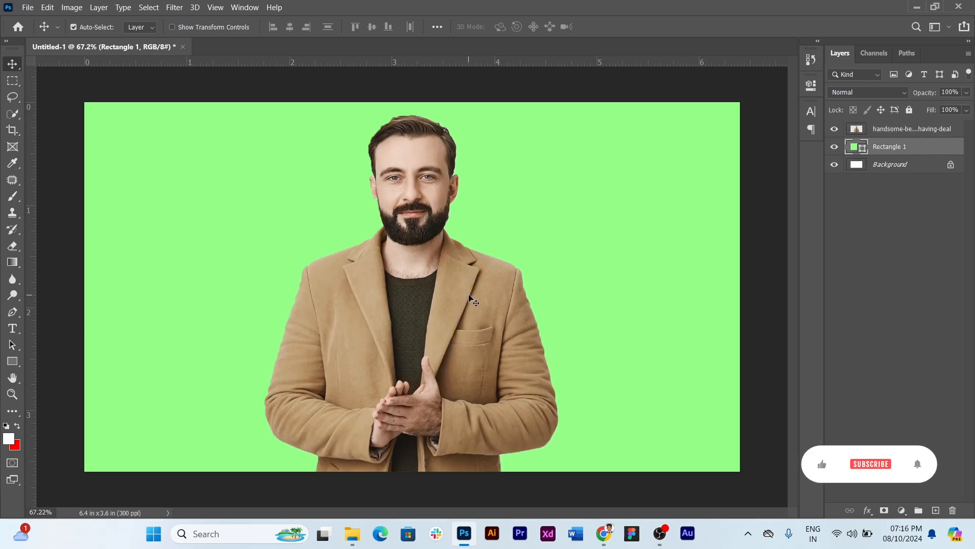
In the Untitled-2 document, select an area of the backdrop beside the man with the Magic Wand tool
left_click(11, 114)
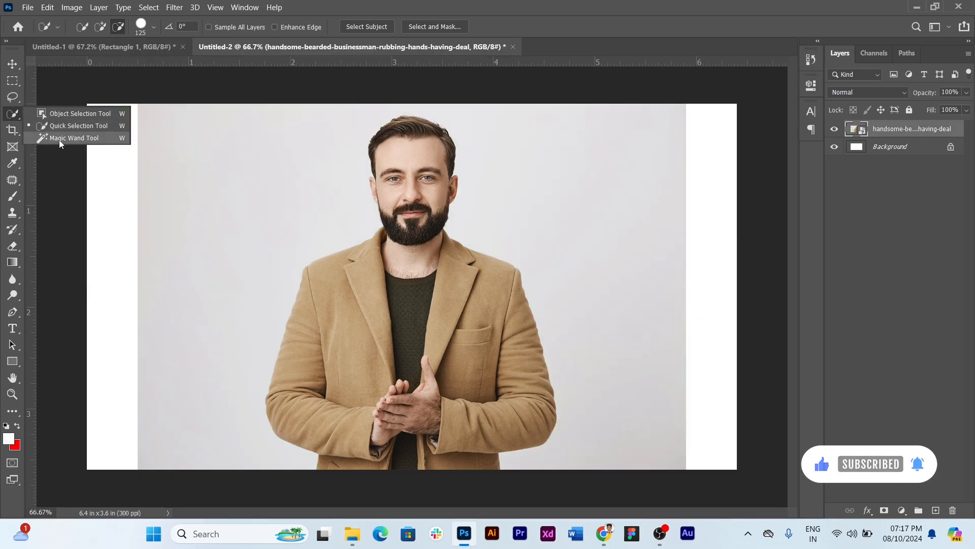
left_click(59, 139)
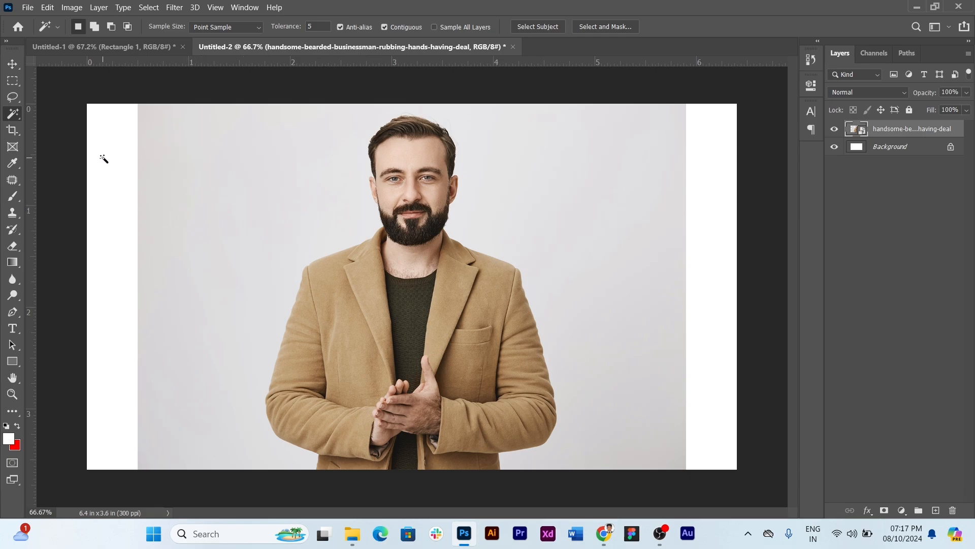
left_click(213, 200)
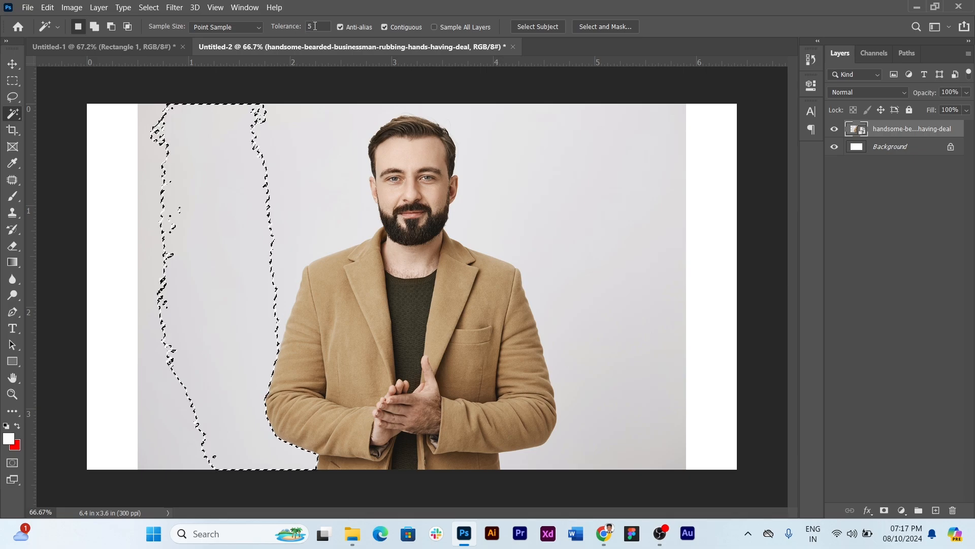
Set the Magic Wand tolerance to 32, clear the old selection and select the whole backdrop around the man
double_click(315, 26)
key("BackSpace")
type("32")
left_click(151, 172)
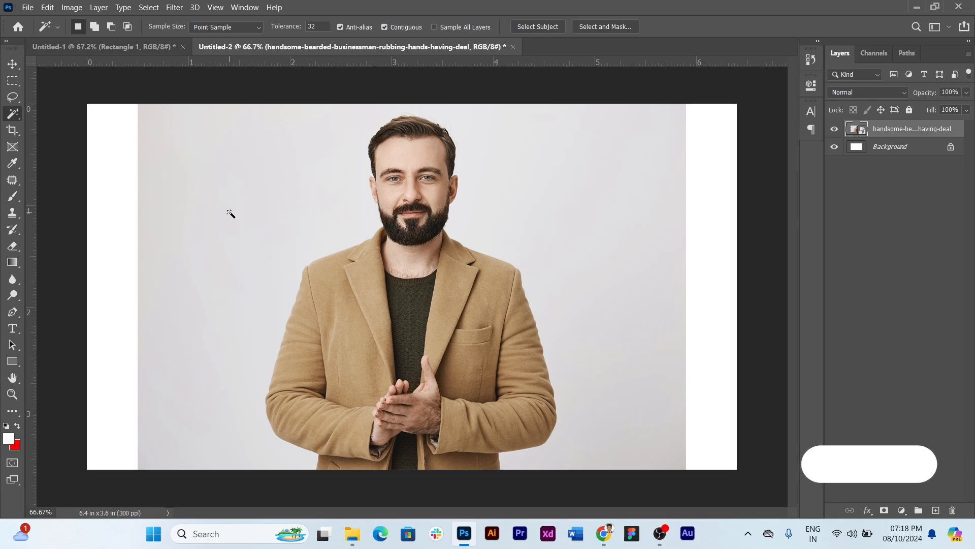
left_click(229, 215)
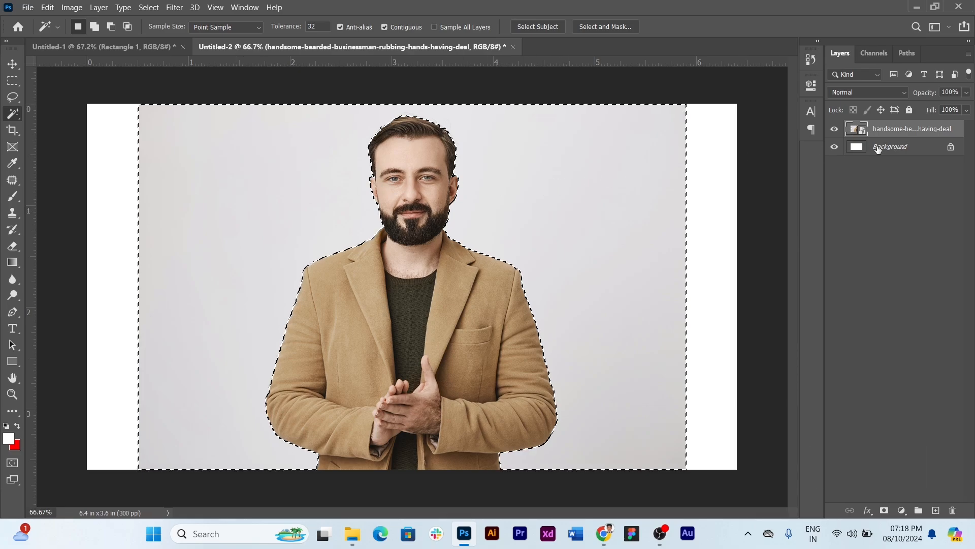
Try to delete the selected backdrop from the smart object, then rasterize the photo layer
key("Delete")
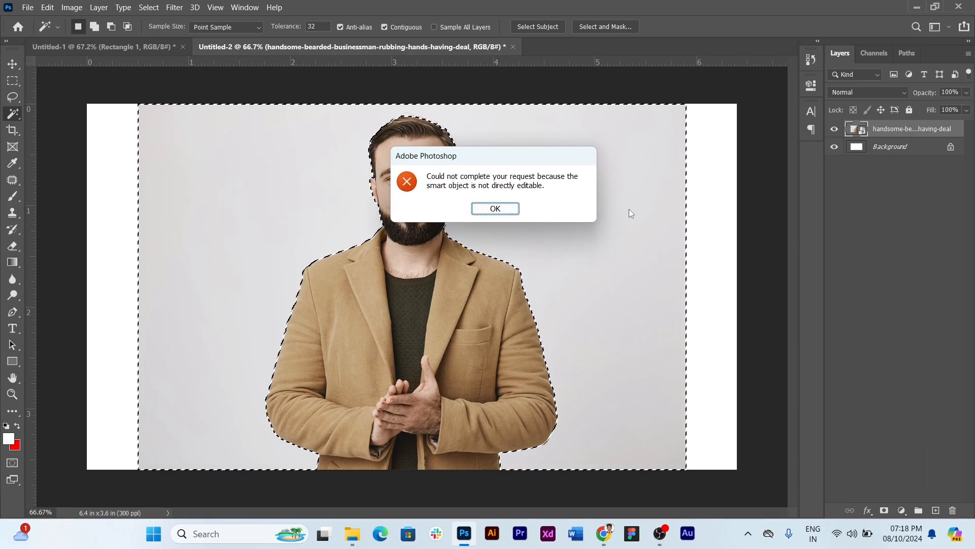
left_click(495, 209)
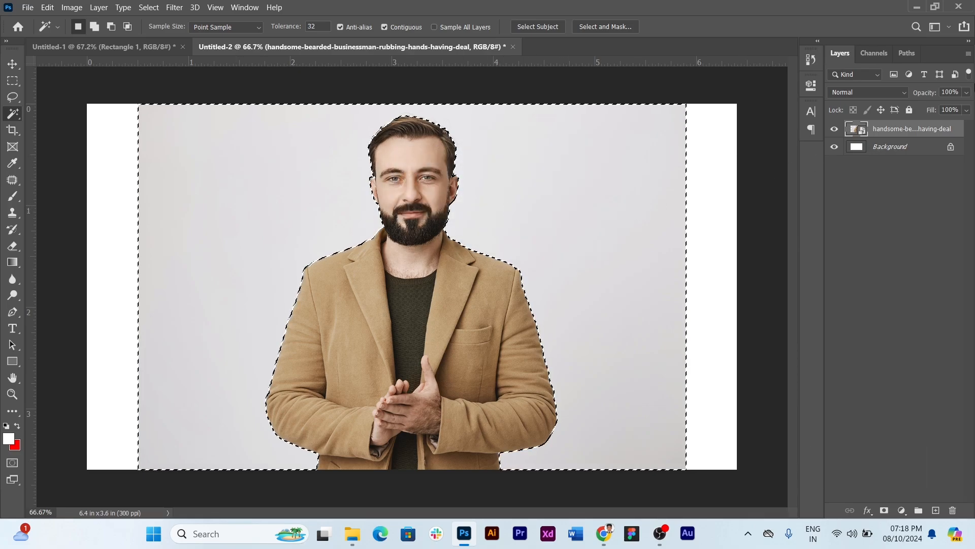
right_click(910, 129)
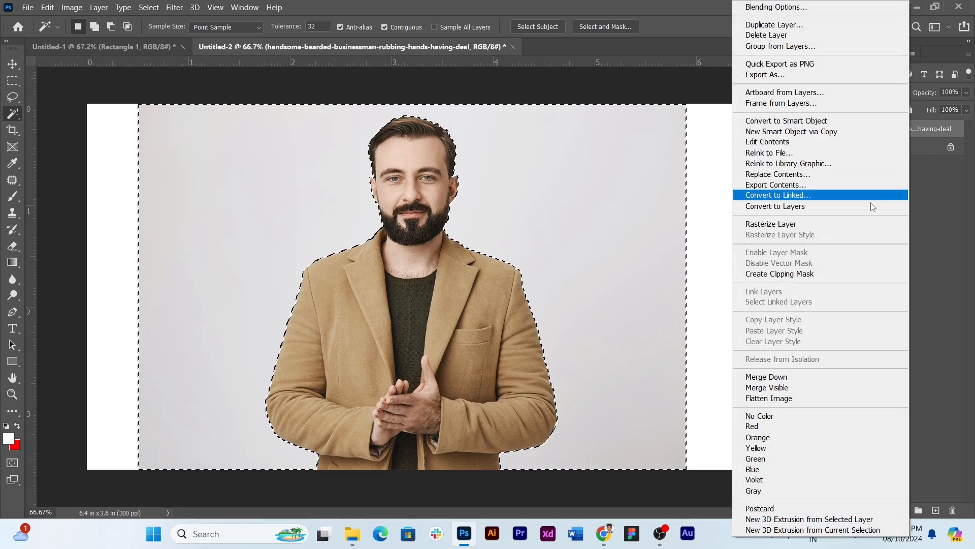
left_click(797, 223)
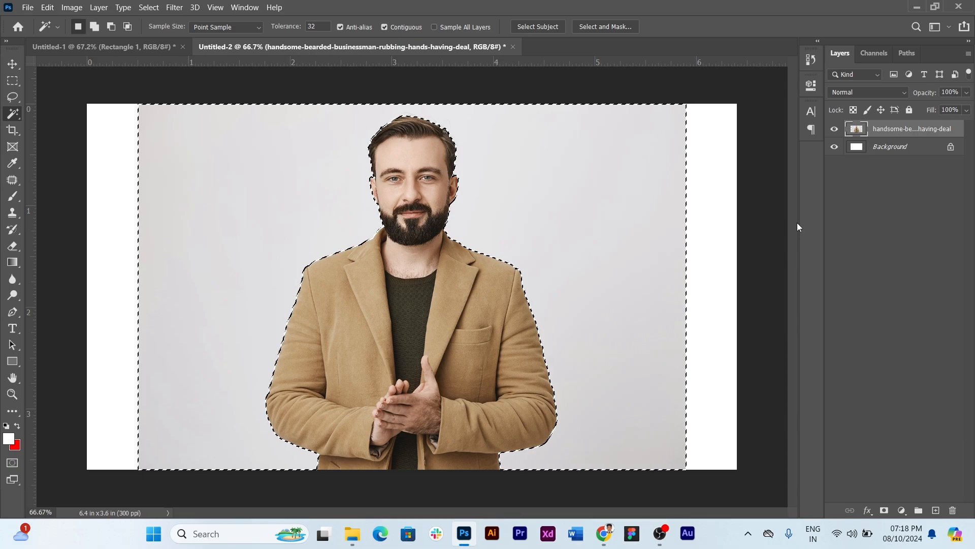
Delete the selected backdrop around the man, clear the selection and hide the Background layer
key("Delete")
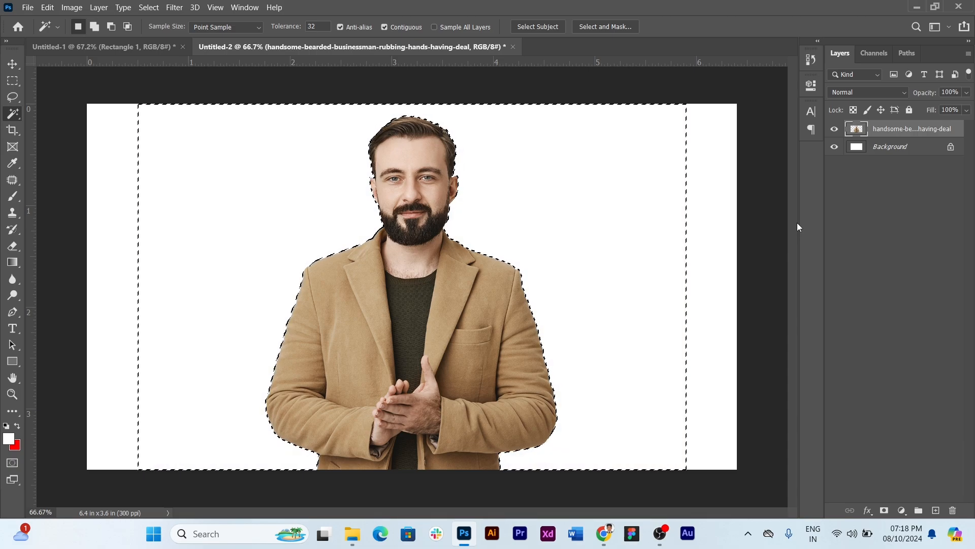
key("ctrl+d")
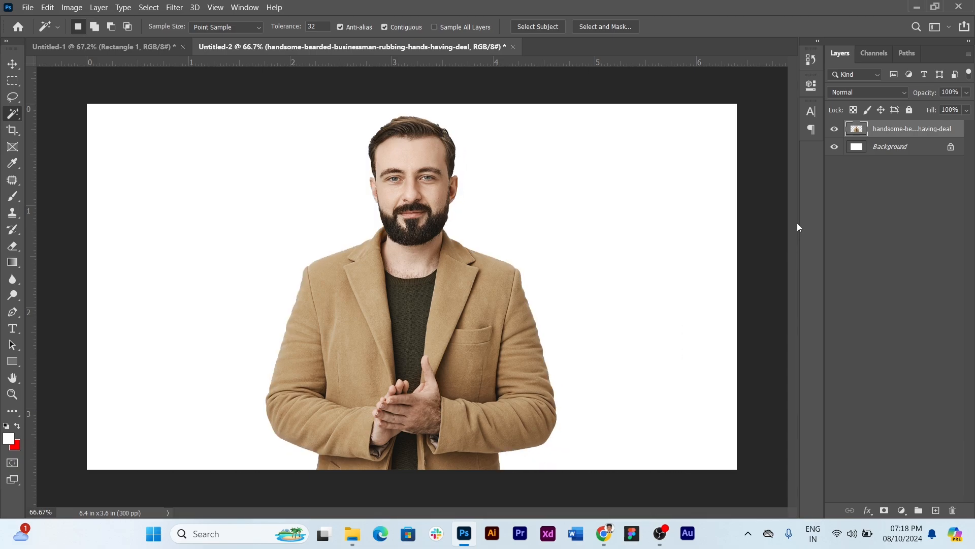
left_click(834, 146)
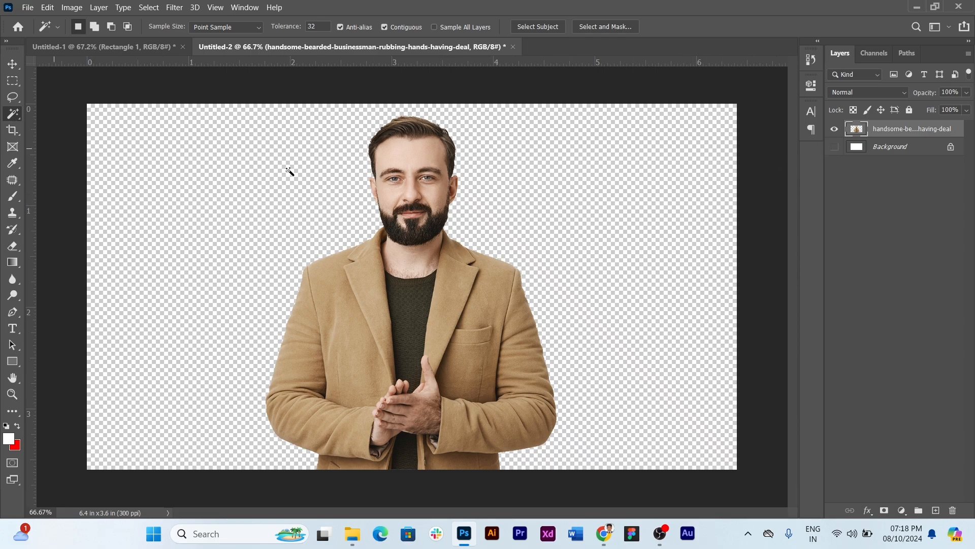
right_click(12, 123)
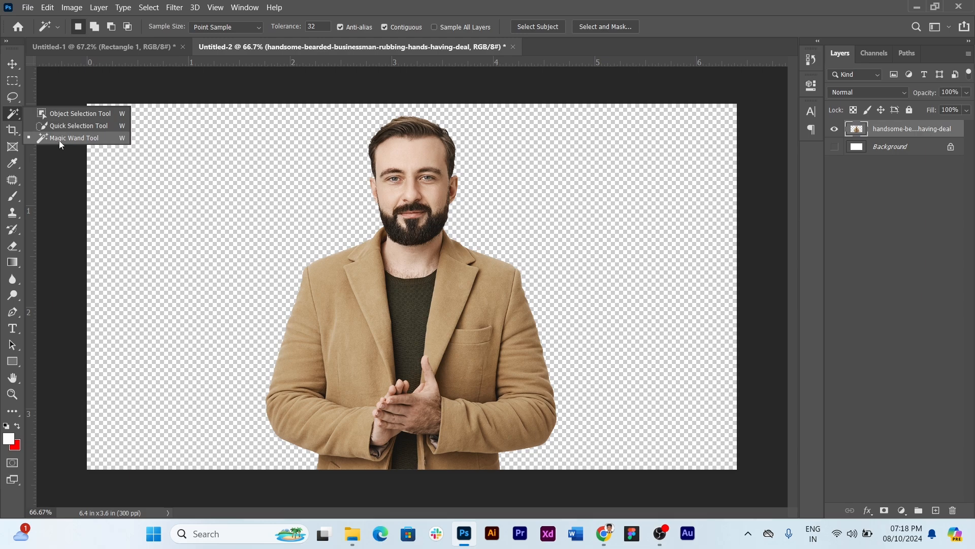
left_click(17, 62)
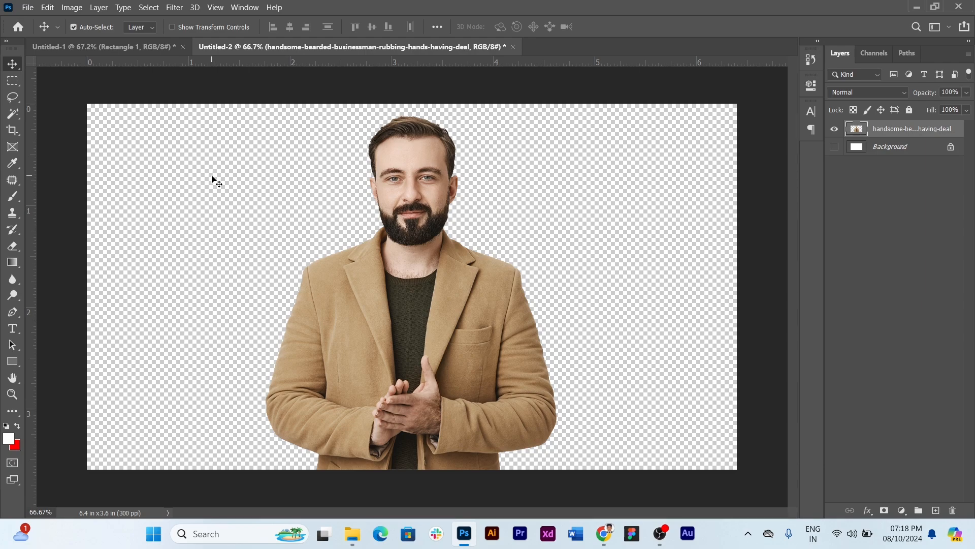
Activate the Perspective Crop tool
left_click(13, 129)
right_click(13, 129)
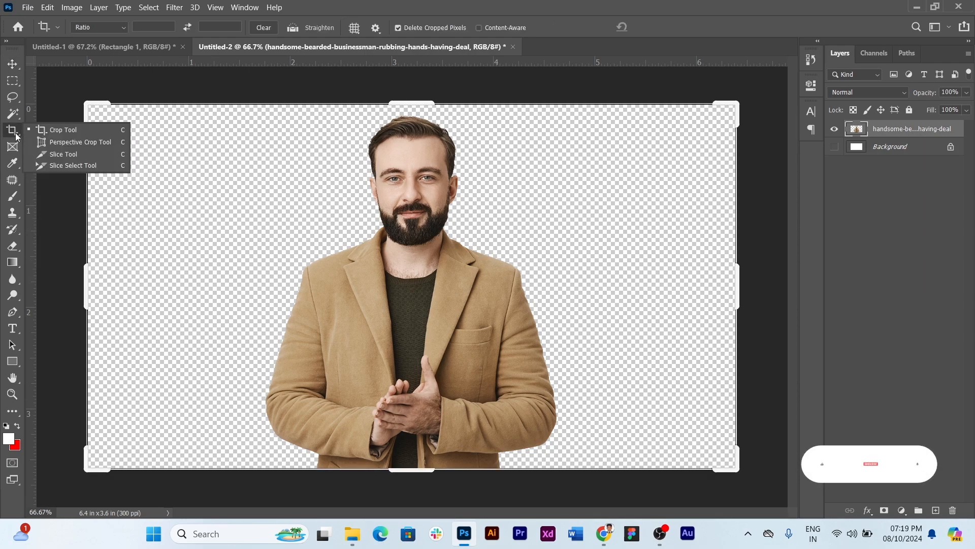
left_click(77, 143)
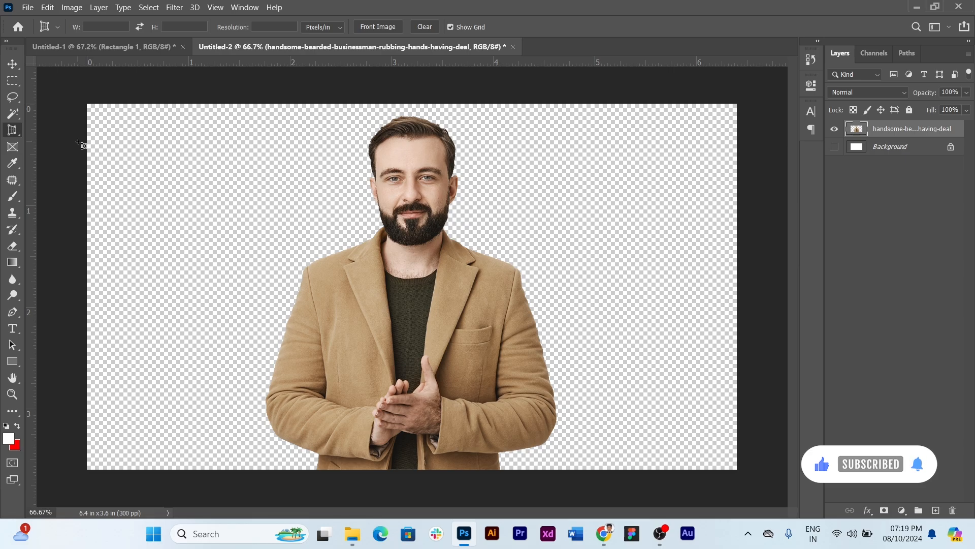